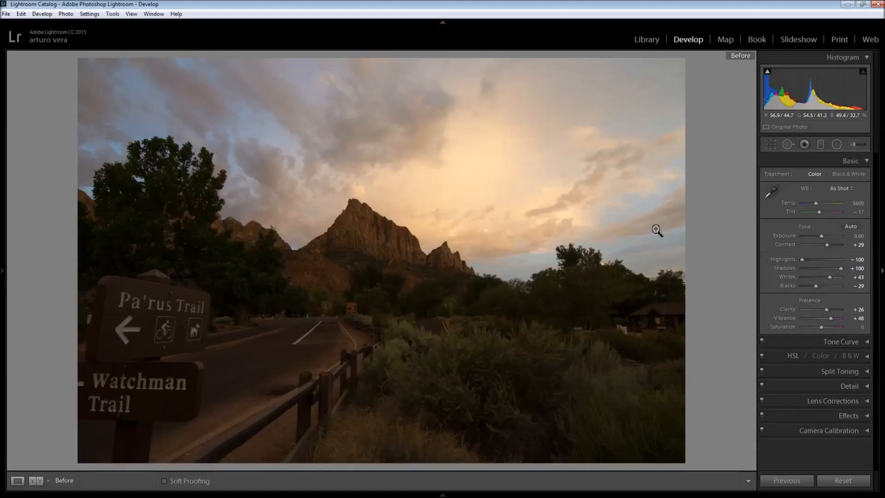
Show the exposure information overlay on the photo and reset all of its develop adjustments.
{"action": "key", "text": "i"}
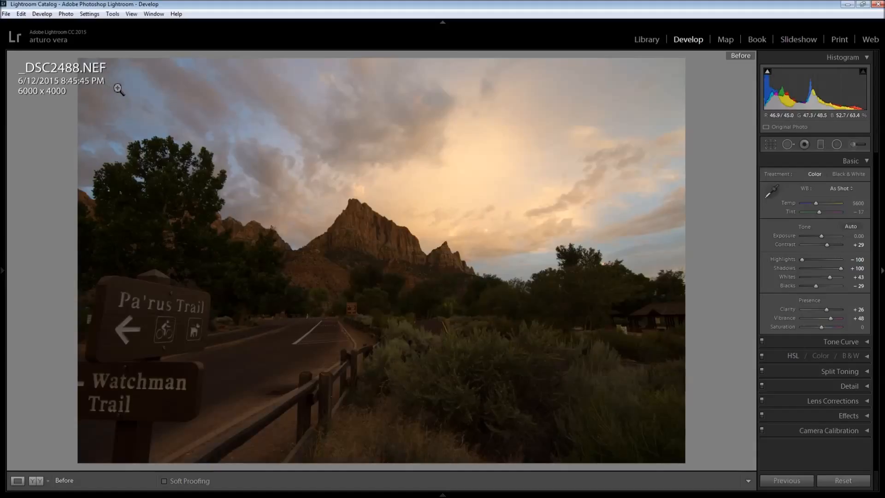
{"action": "key", "text": "i"}
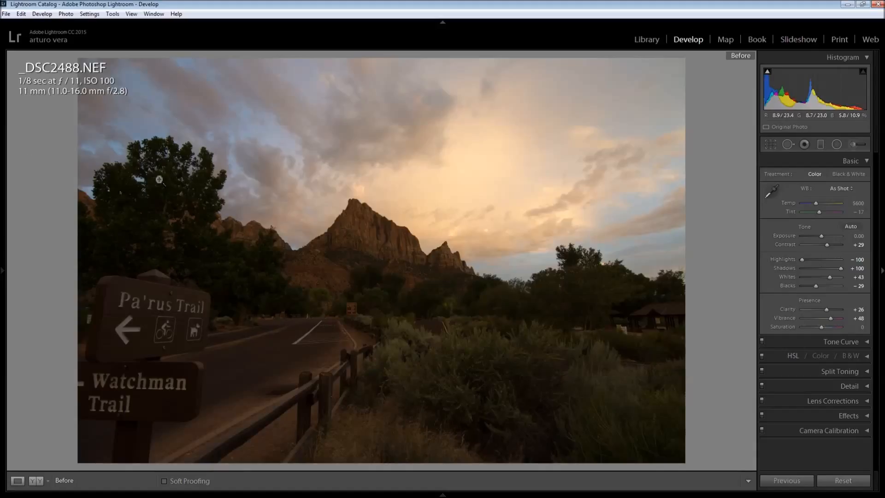
{"action": "left_click", "coordinate": [840, 481]}
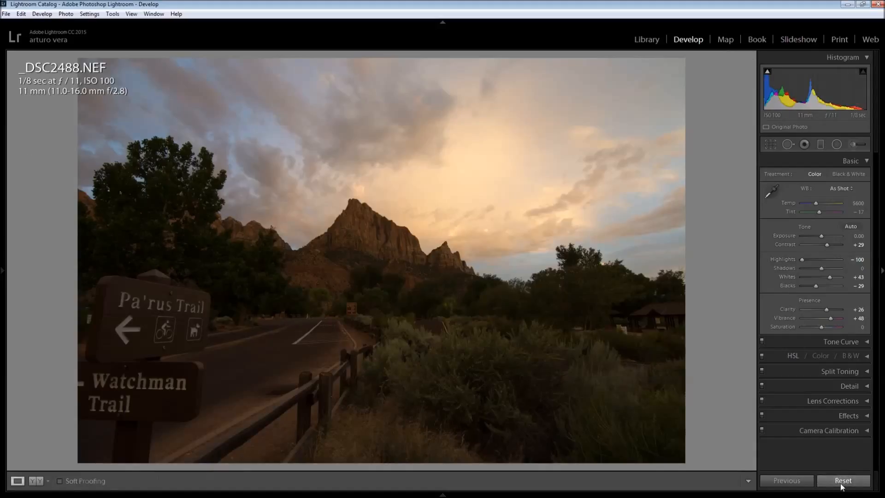
Correct the lens with the Tokina AT-X 116 PRO DX profile, enabling Remove Chromatic Aberration and Constrain Crop.
{"action": "left_click", "coordinate": [851, 401]}
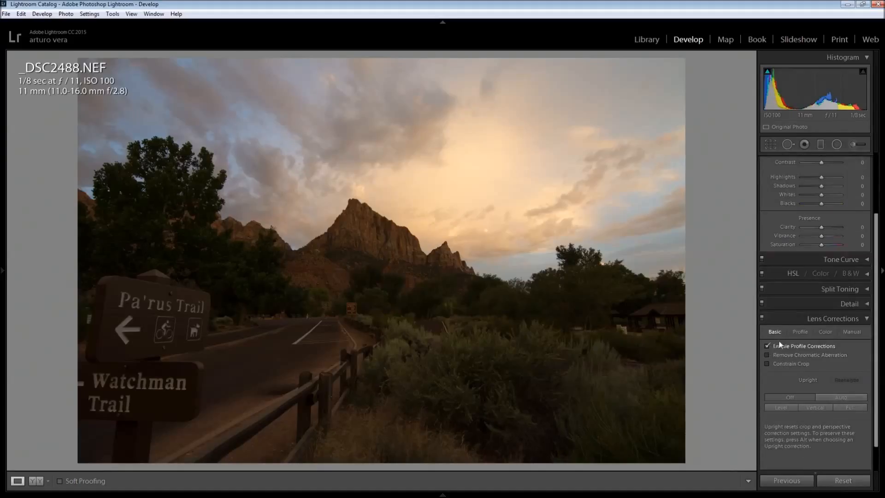
{"action": "left_click", "coordinate": [800, 332]}
{"action": "left_click", "coordinate": [827, 381]}
{"action": "left_click", "coordinate": [824, 318]}
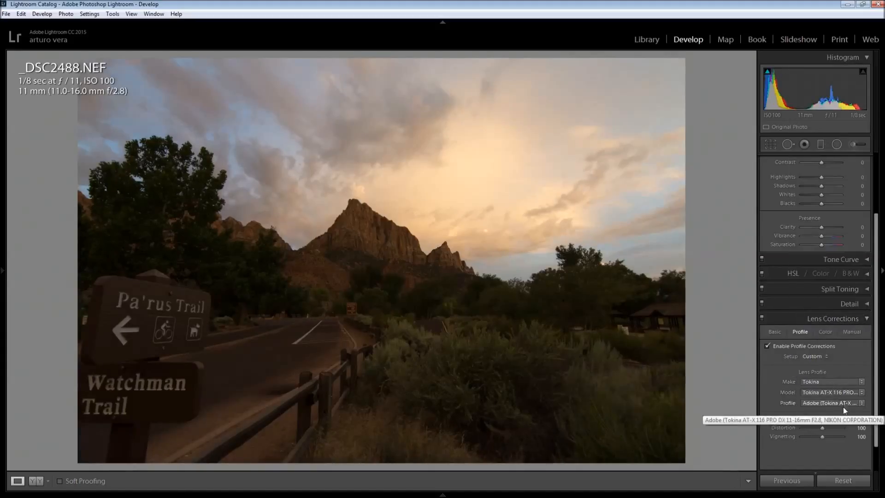
{"action": "left_click", "coordinate": [772, 333]}
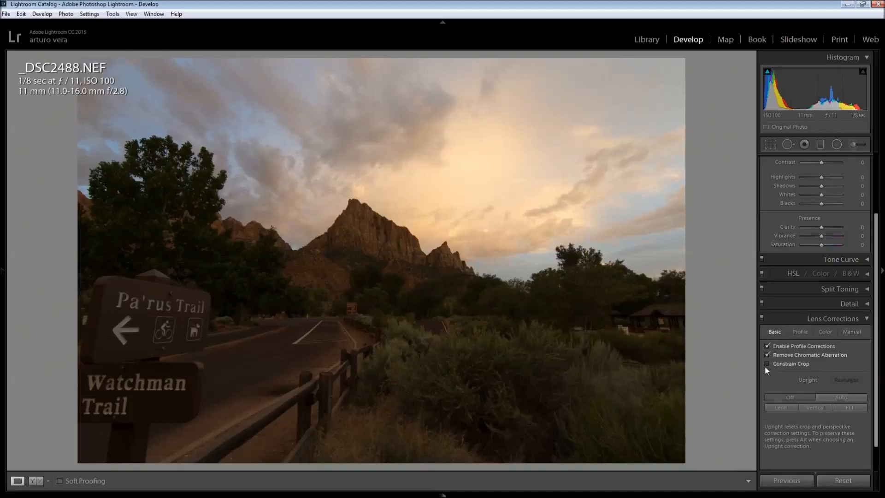
Try the Level Upright correction on the photo and turn Upright back off.
{"action": "left_click", "coordinate": [782, 408]}
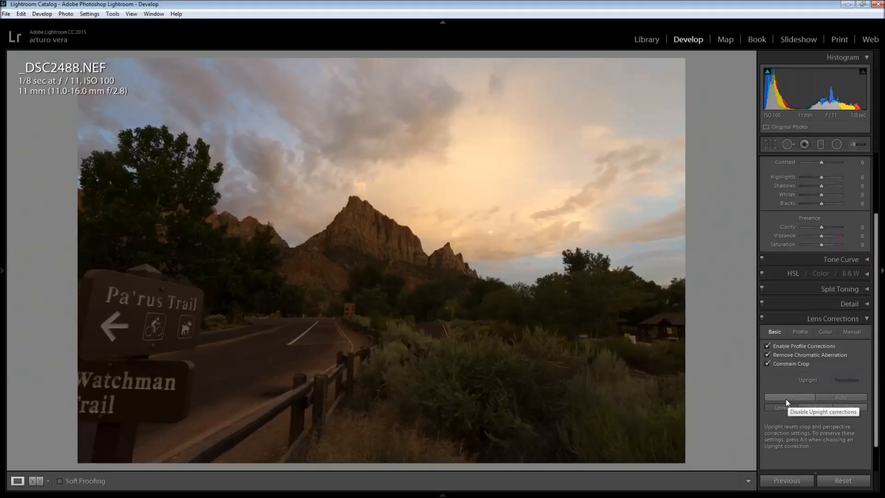
{"action": "left_click", "coordinate": [786, 399]}
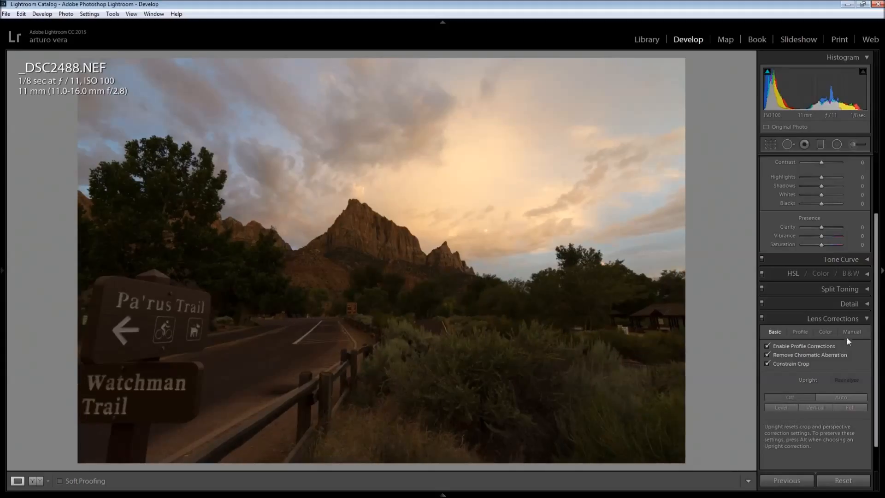
{"action": "left_click", "coordinate": [849, 320]}
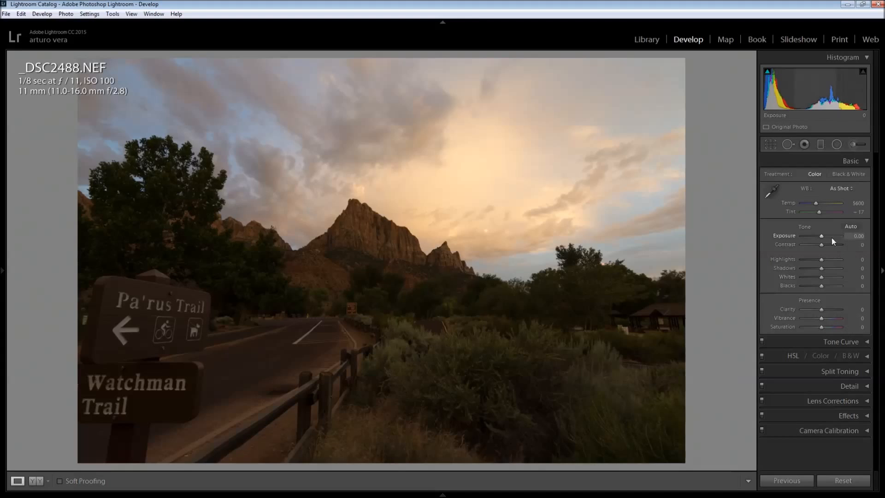
Set the photo's Highlights to -100, Shadows to +100 and Whites to +43.
{"action": "left_click_drag", "start_coordinate": [820, 258], "coordinate": [792, 259]}
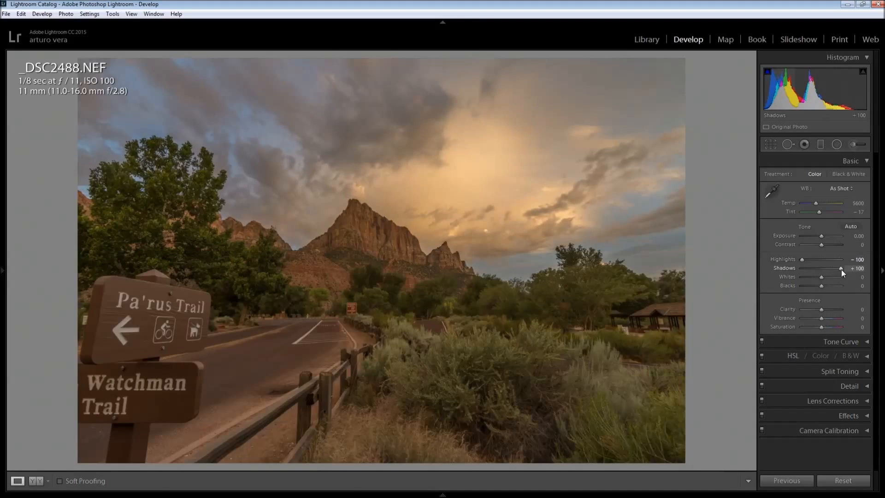
{"action": "left_click_drag", "start_coordinate": [821, 277], "coordinate": [825, 277]}
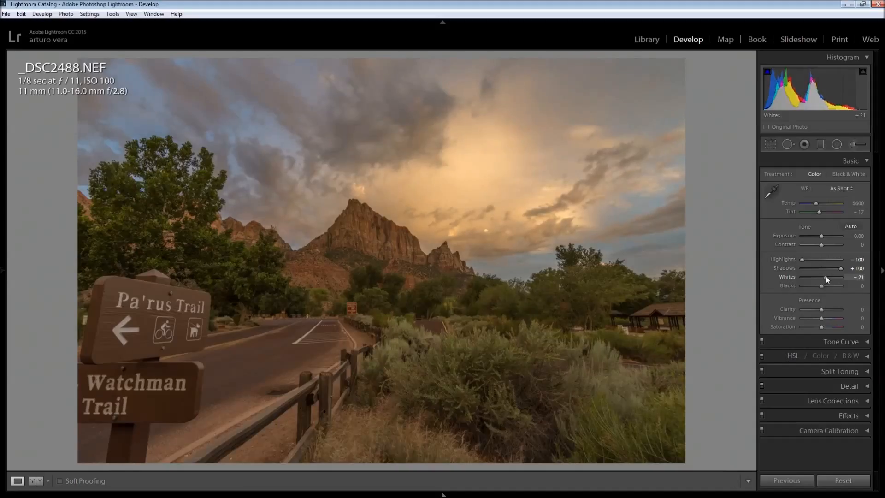
{"action": "left_click_drag", "start_coordinate": [825, 275], "coordinate": [830, 275]}
{"action": "key", "text": "backslash"}
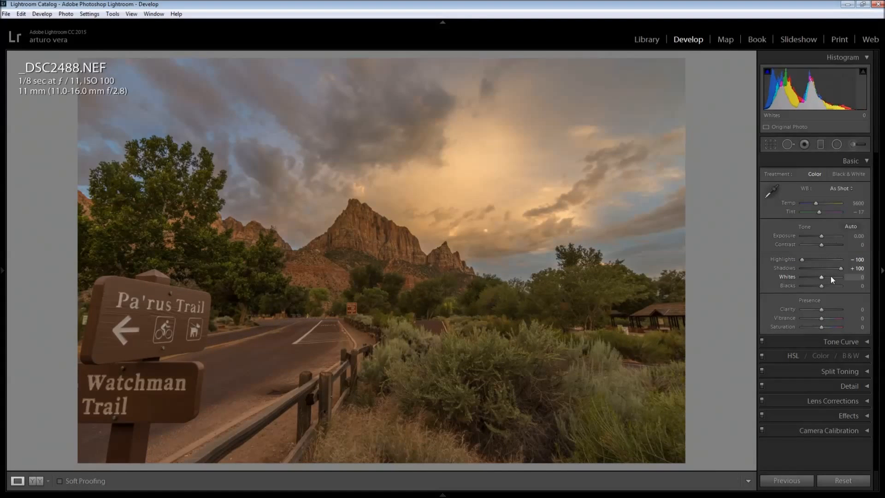
{"action": "key", "text": "backslash"}
{"action": "key", "text": "minus"}
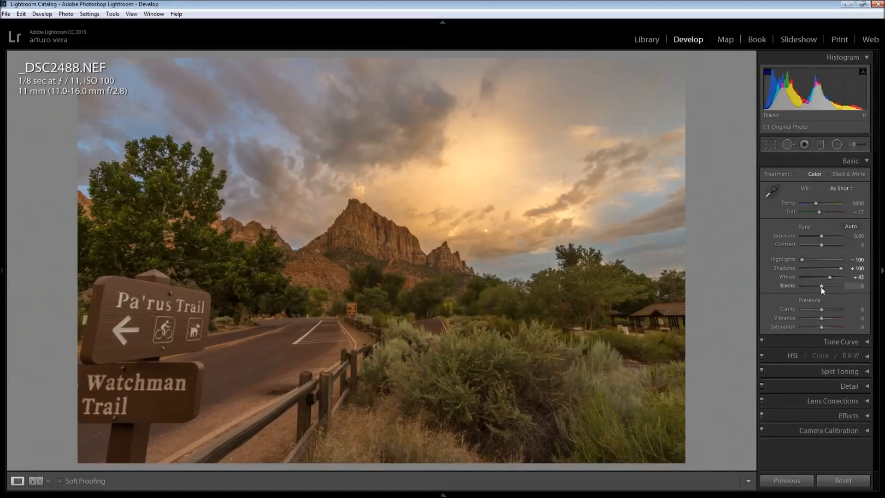
Set Blacks to -29, comparing the photo briefly with the Blacks reset to 0.
{"action": "left_click_drag", "start_coordinate": [821, 286], "coordinate": [816, 286]}
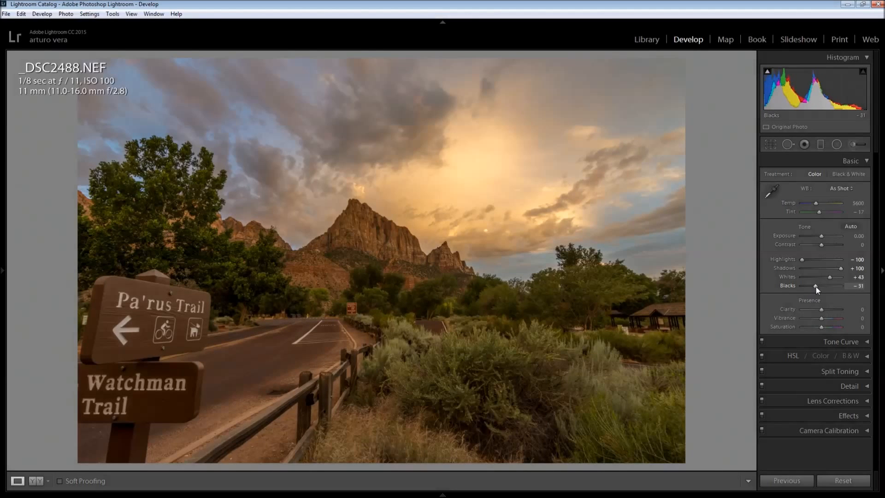
{"action": "double_click", "coordinate": [815, 286]}
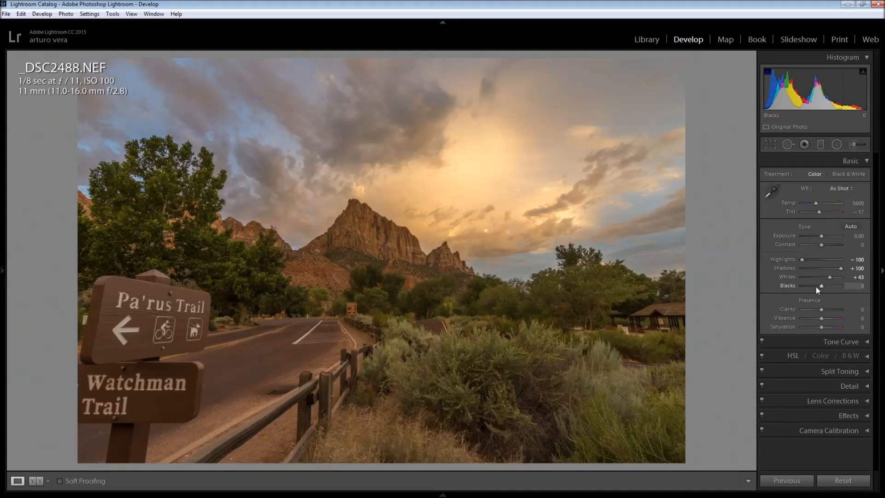
{"action": "key", "text": "ctrl+z"}
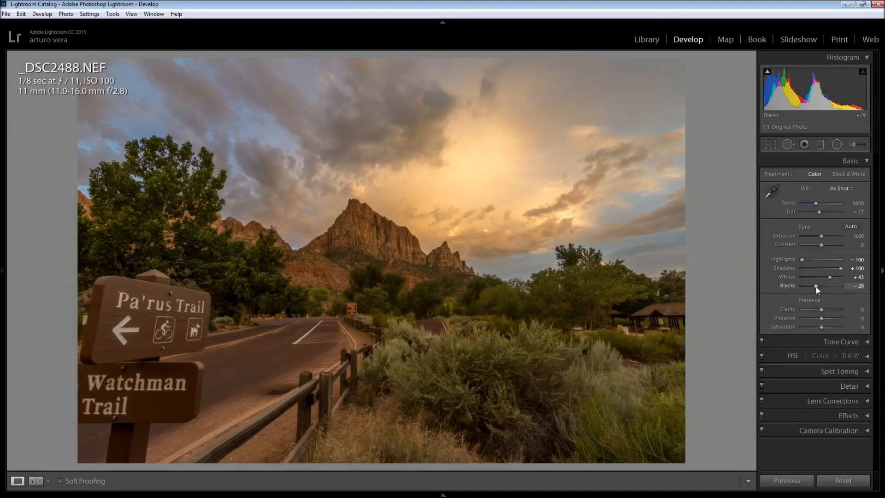
Set the photo's Clarity to +24 and Vibrance to +45.
{"action": "left_click_drag", "start_coordinate": [820, 309], "coordinate": [825, 309]}
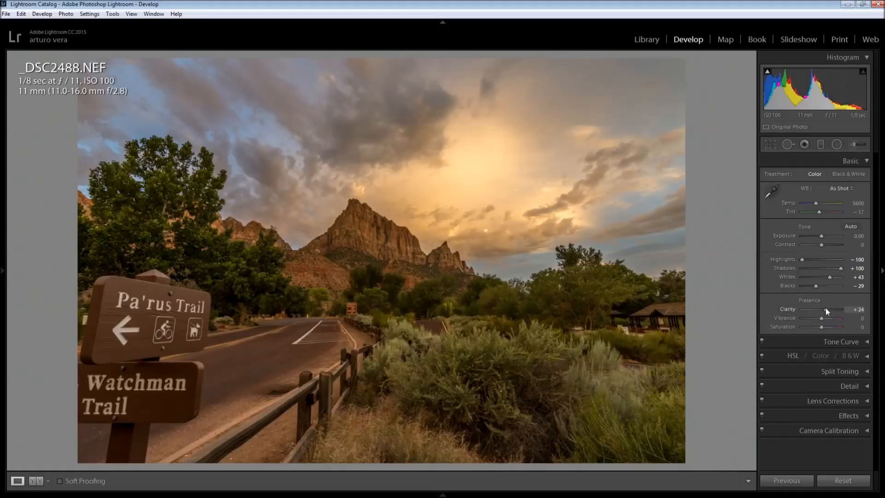
{"action": "left_click_drag", "start_coordinate": [824, 322], "coordinate": [826, 321]}
{"action": "left_click_drag", "start_coordinate": [828, 323], "coordinate": [833, 323]}
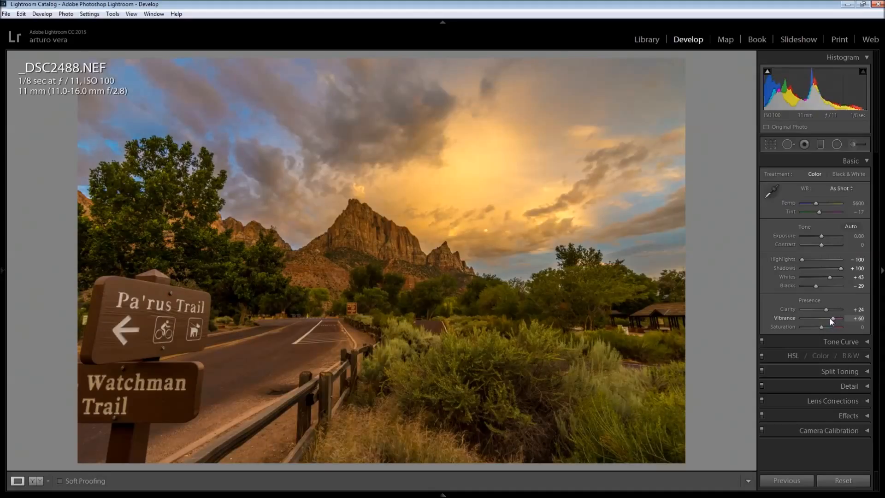
{"action": "left_click", "coordinate": [829, 318]}
{"action": "key", "text": "Down"}
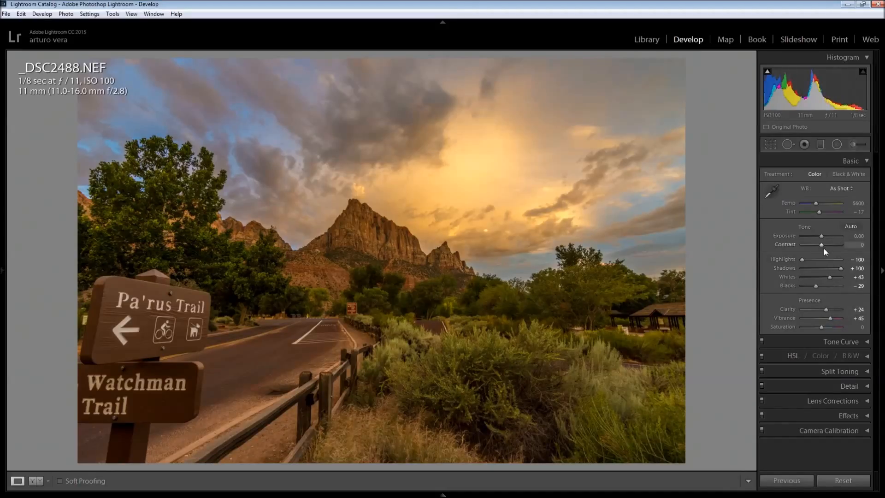
Set Contrast to +26 and reduce Whites to +38.
{"action": "left_click_drag", "start_coordinate": [824, 249], "coordinate": [830, 246]}
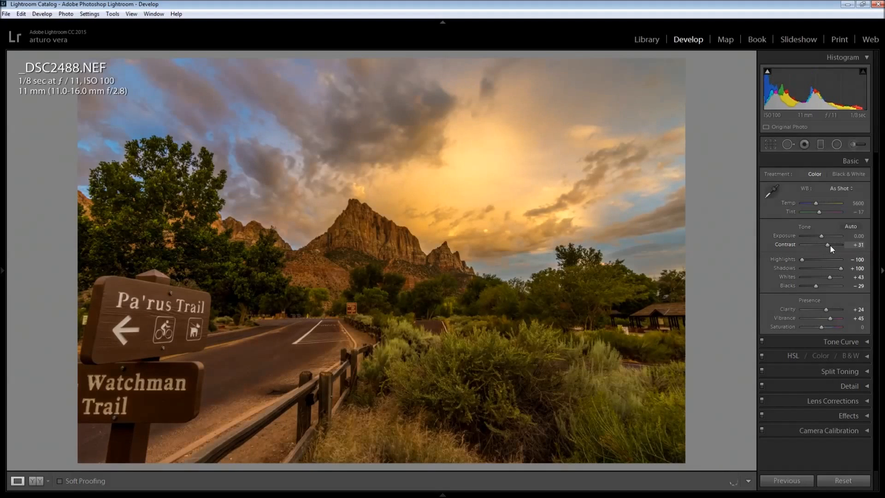
{"action": "key", "text": "Down"}
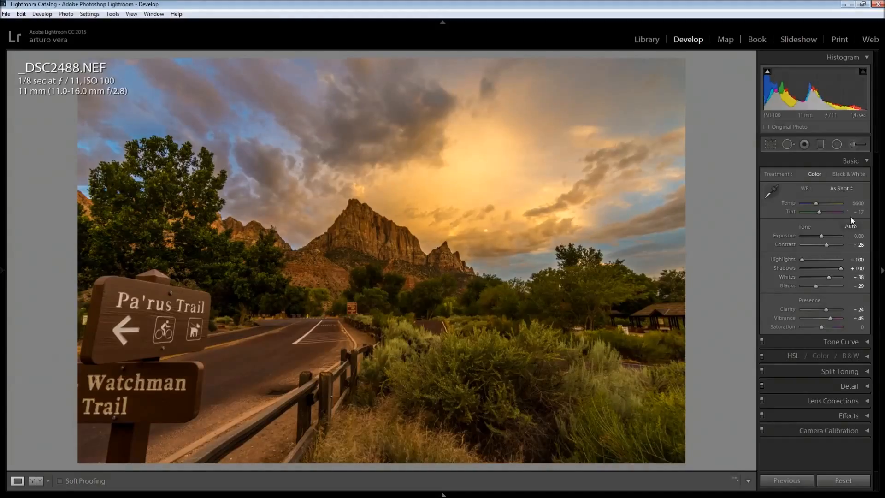
{"action": "left_click", "coordinate": [861, 164]}
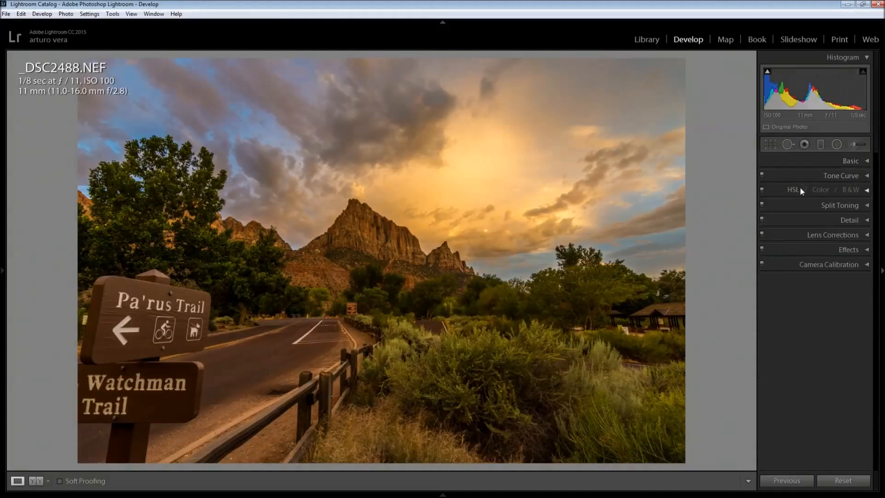
Set the HSL saturation of Yellow to +44 and of Blue to +33.
{"action": "left_click", "coordinate": [798, 193]}
{"action": "left_click", "coordinate": [797, 204]}
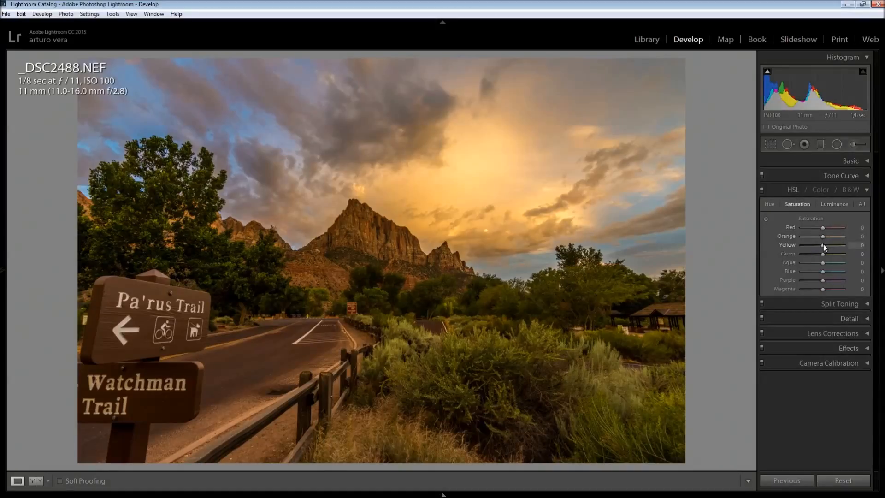
{"action": "left_click_drag", "start_coordinate": [823, 244], "coordinate": [830, 245]}
{"action": "left_click_drag", "start_coordinate": [825, 271], "coordinate": [834, 270]}
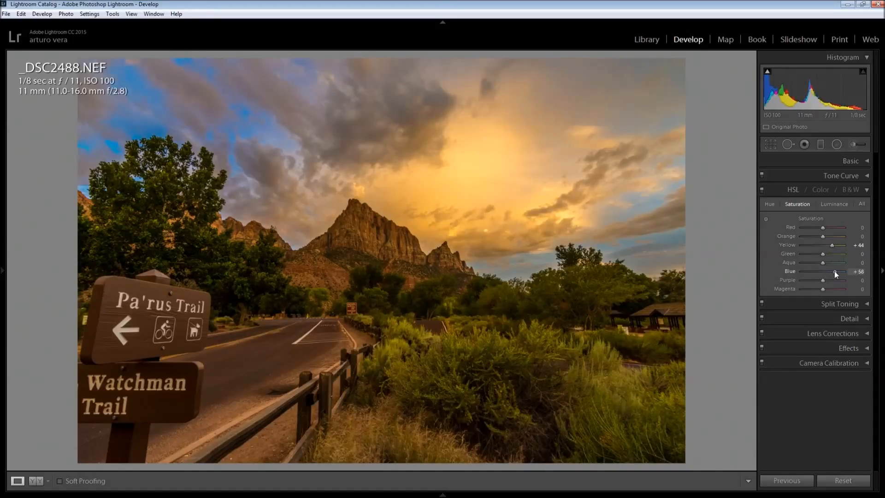
{"action": "left_click_drag", "start_coordinate": [830, 271], "coordinate": [828, 271]}
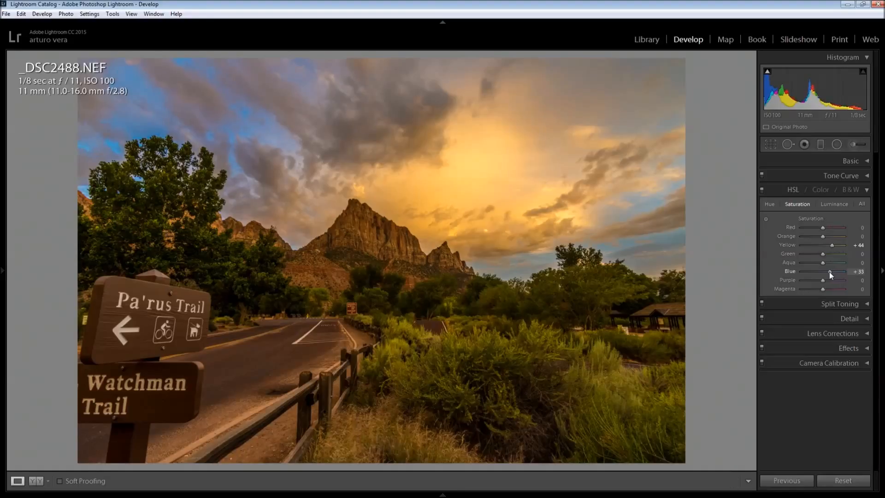
Set the HSL luminance of Yellow to -20 and of Blue to -5.
{"action": "left_click", "coordinate": [835, 203]}
{"action": "left_click_drag", "start_coordinate": [822, 245], "coordinate": [818, 244]}
{"action": "key", "text": "Down"}
{"action": "key", "text": "Down"}
{"action": "key", "text": "Down"}
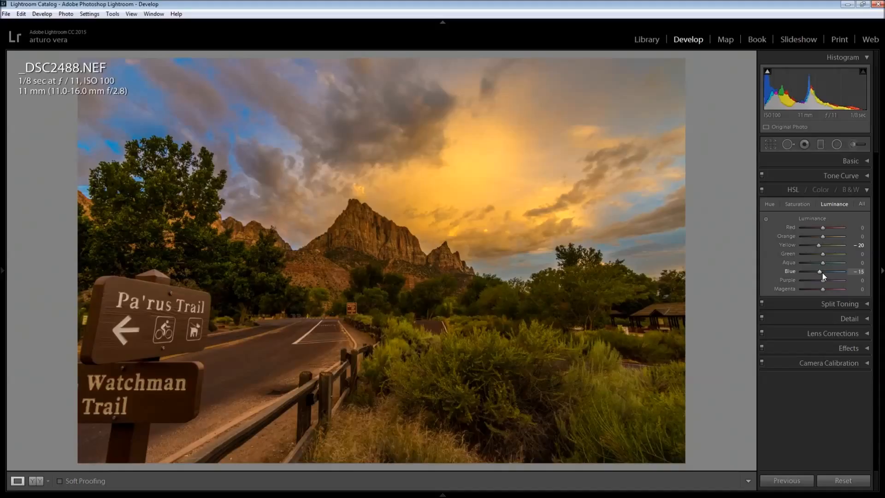
{"action": "key", "text": "Down"}
{"action": "key", "text": "Down"}
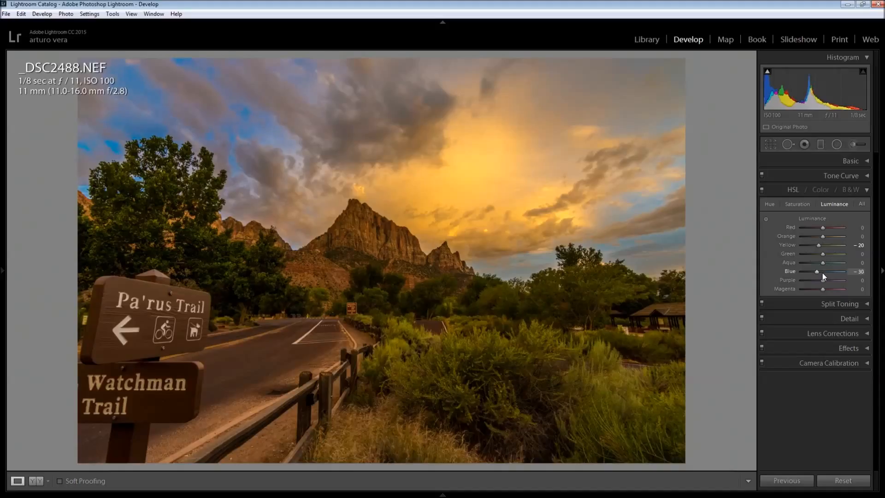
{"action": "key", "text": "Up"}
{"action": "key", "text": "Up"}
{"action": "key", "text": "Up"}
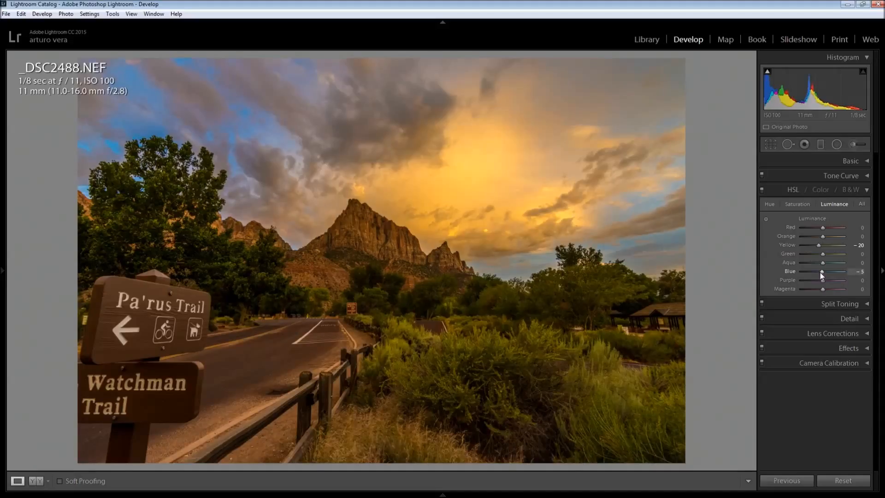
{"action": "left_click", "coordinate": [867, 190]}
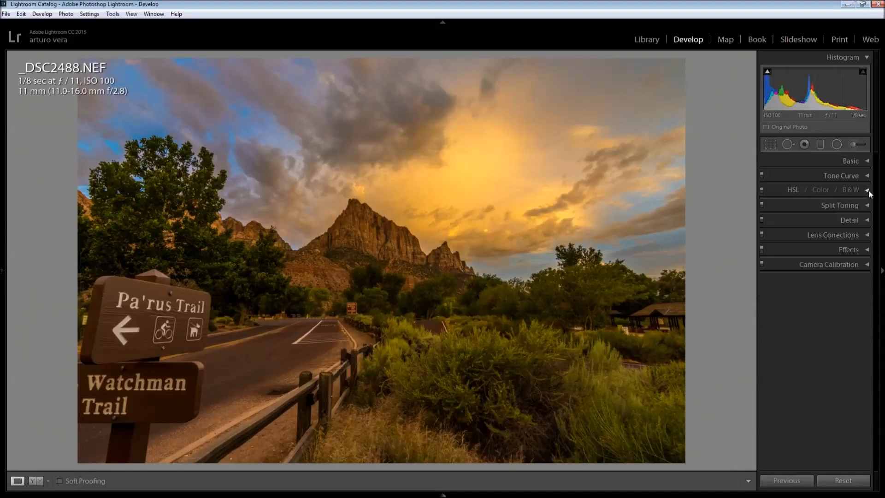
{"action": "left_click", "coordinate": [865, 221]}
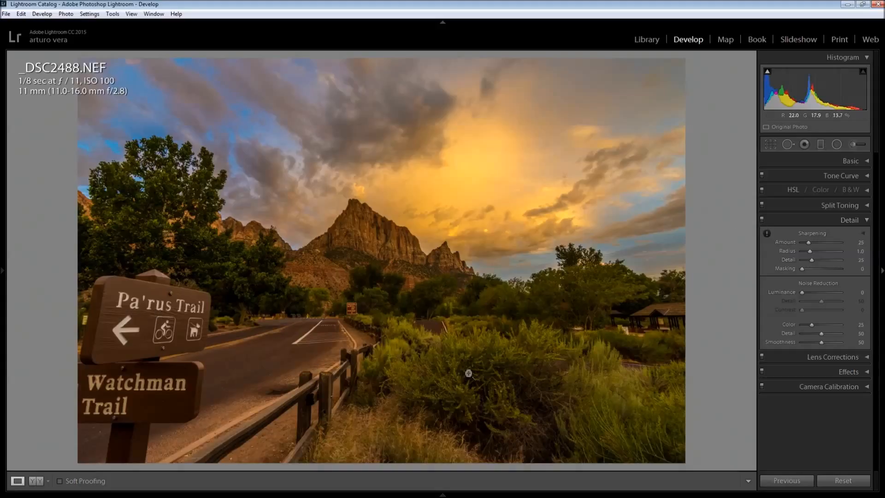
{"action": "left_click", "coordinate": [868, 221]}
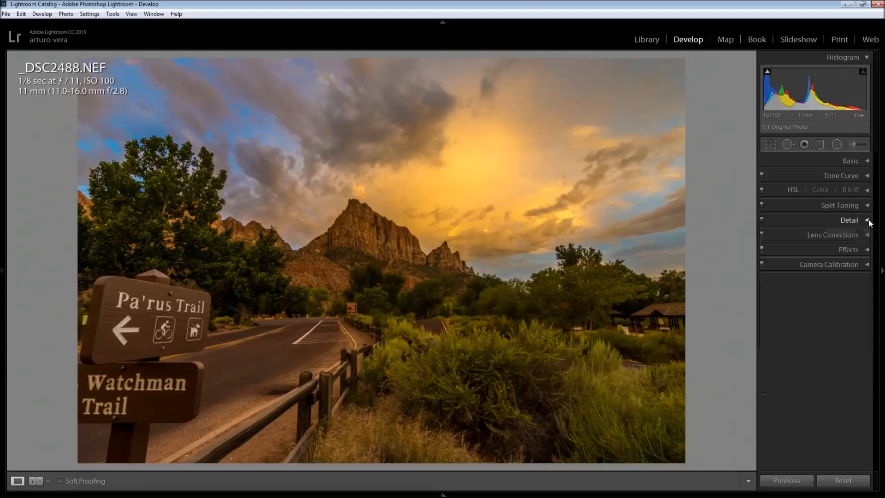
Try a post-crop vignette with an Amount of -10 and reset the Amount to 0.
{"action": "left_click", "coordinate": [866, 250]}
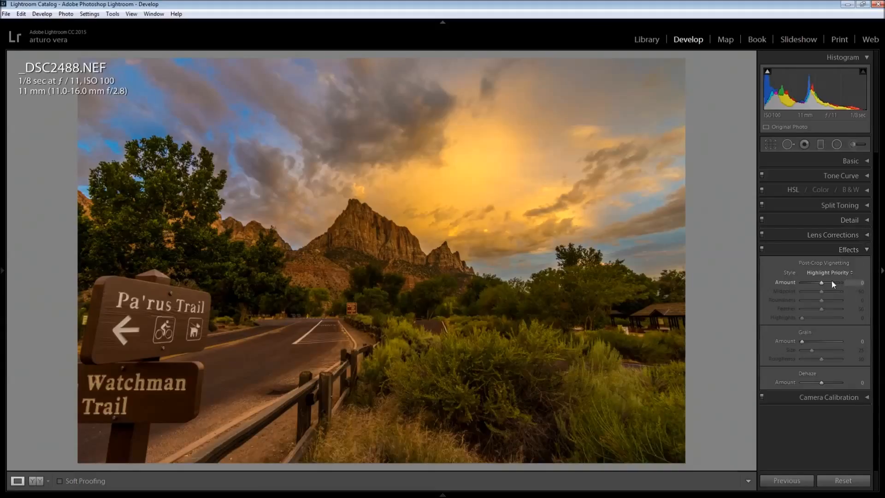
{"action": "left_click_drag", "start_coordinate": [823, 283], "coordinate": [821, 283]}
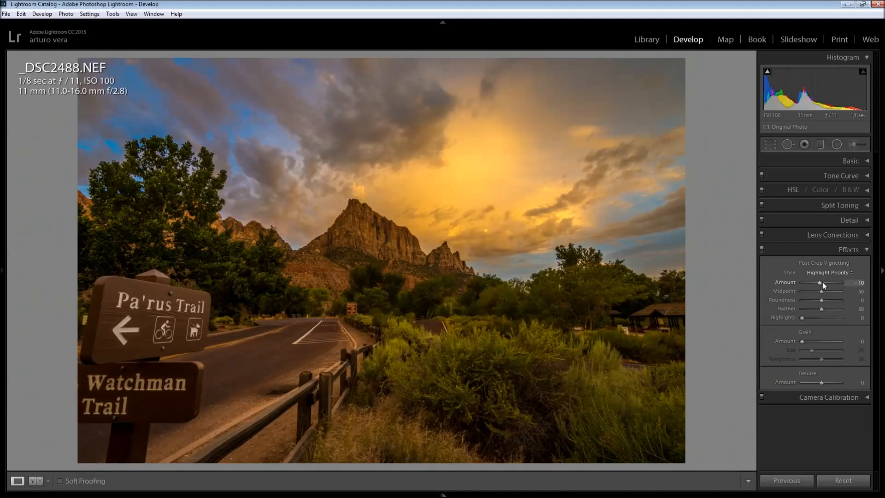
{"action": "double_click", "coordinate": [822, 282]}
{"action": "double_click", "coordinate": [821, 282]}
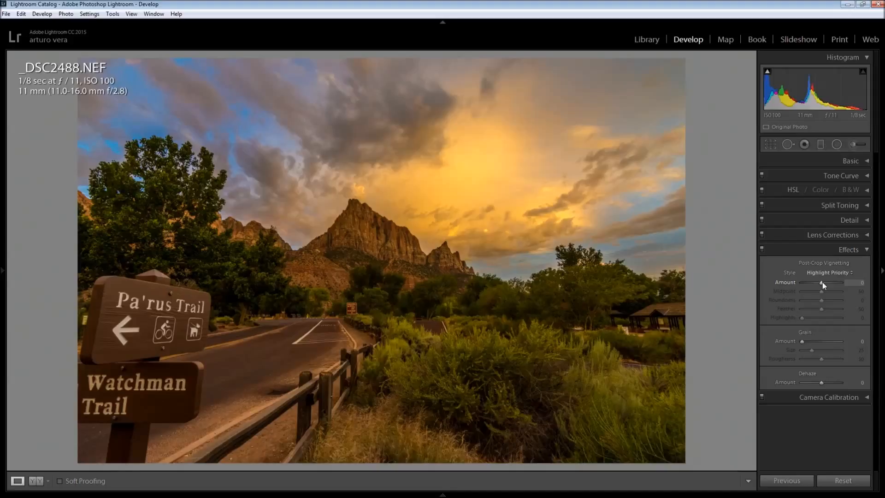
{"action": "left_click", "coordinate": [865, 251]}
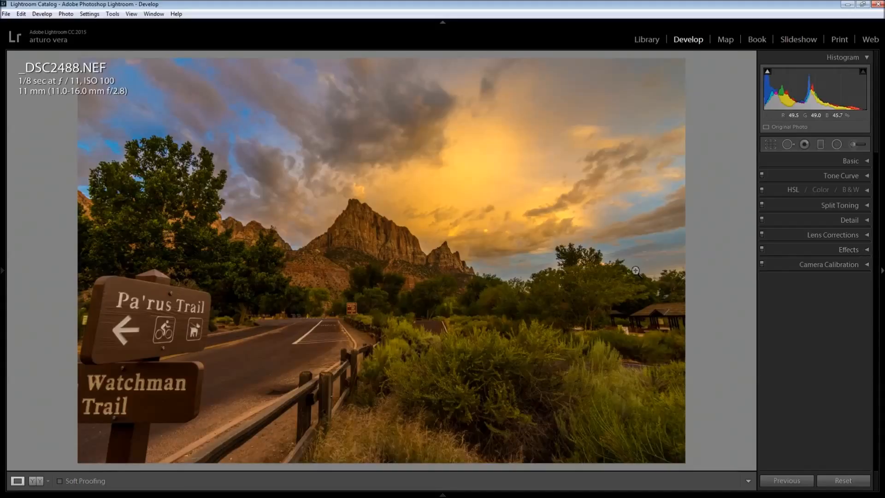
Compare the original and edited photo side by side, and alternate between the before and after versions in the single-photo view.
{"action": "key", "text": "y"}
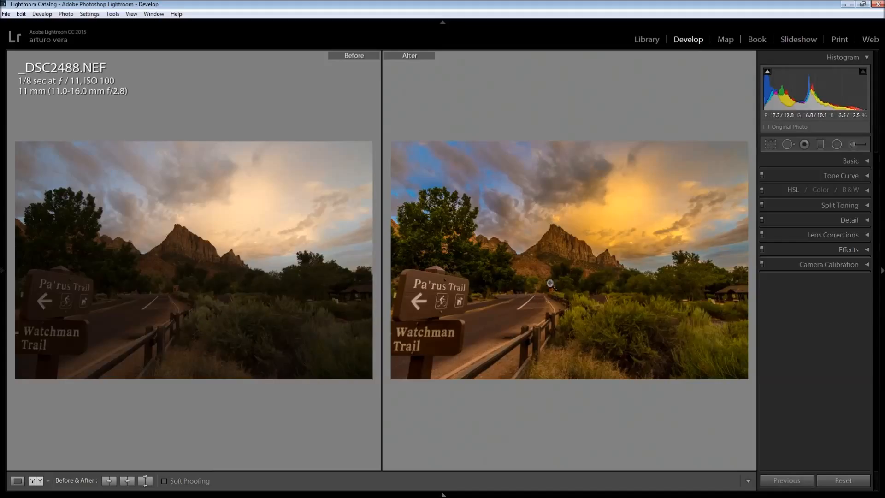
{"action": "key", "text": "y"}
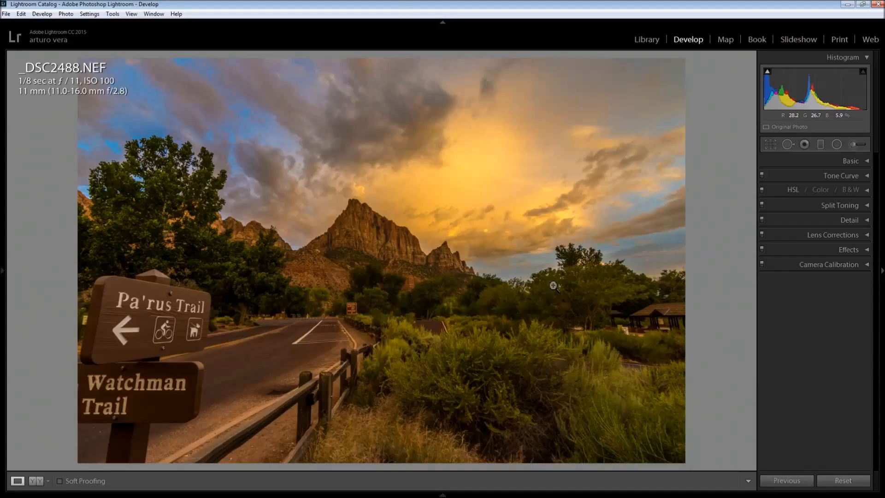
{"action": "key", "text": "backslash"}
{"action": "key", "text": "backslash"}
{"action": "key", "text": "backslash"}
{"action": "key", "text": "backslash"}
{"action": "key", "text": "backslash"}
{"action": "key", "text": "backslash"}
{"action": "key", "text": "backslash"}
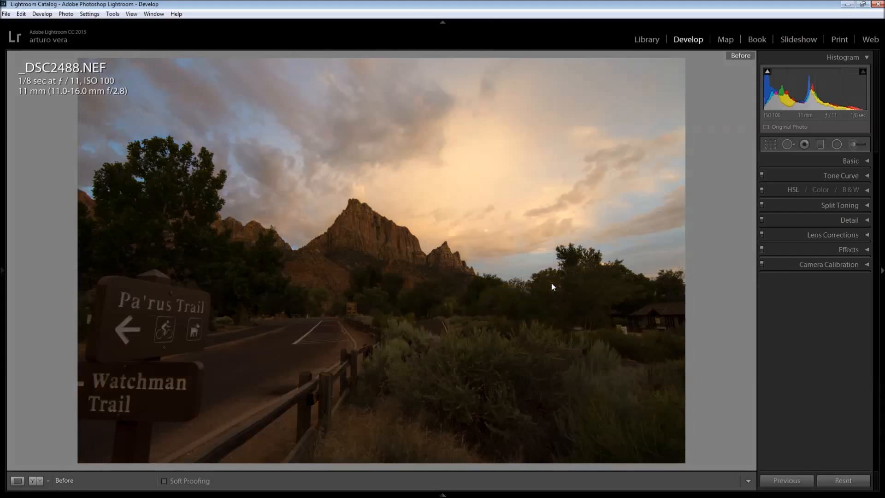
{"action": "key", "text": "backslash"}
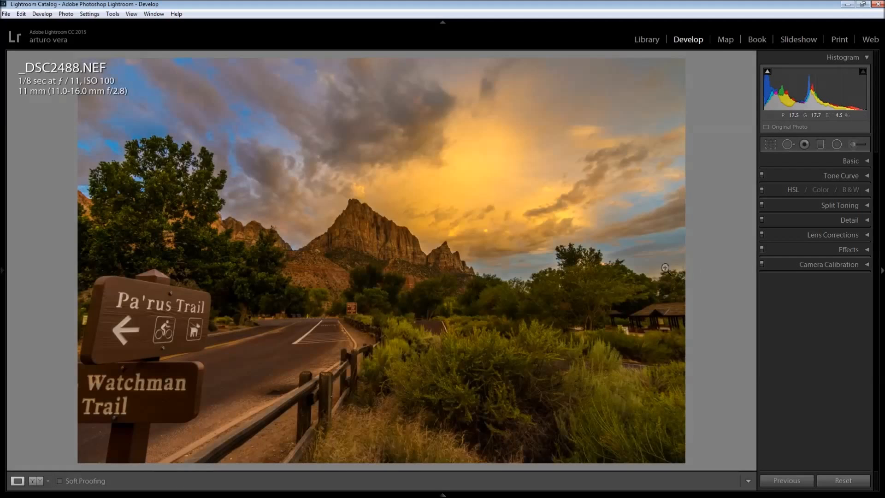
{"action": "left_click", "coordinate": [867, 265]}
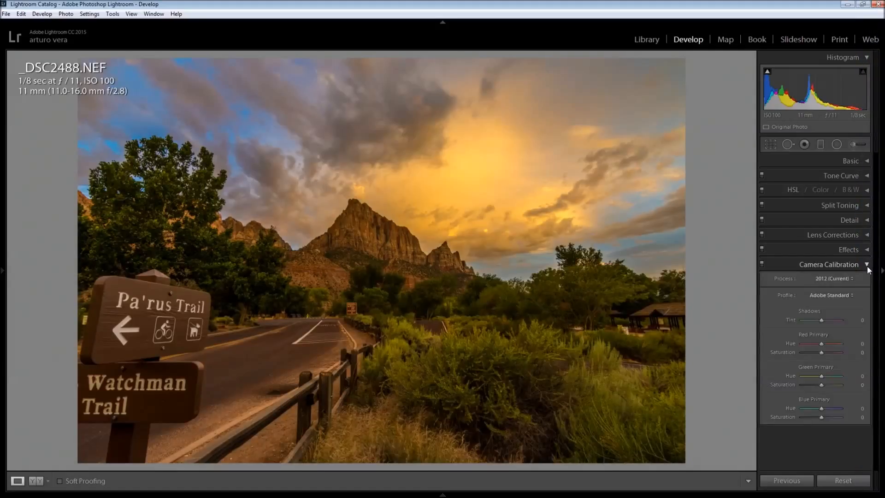
{"action": "left_click", "coordinate": [867, 265]}
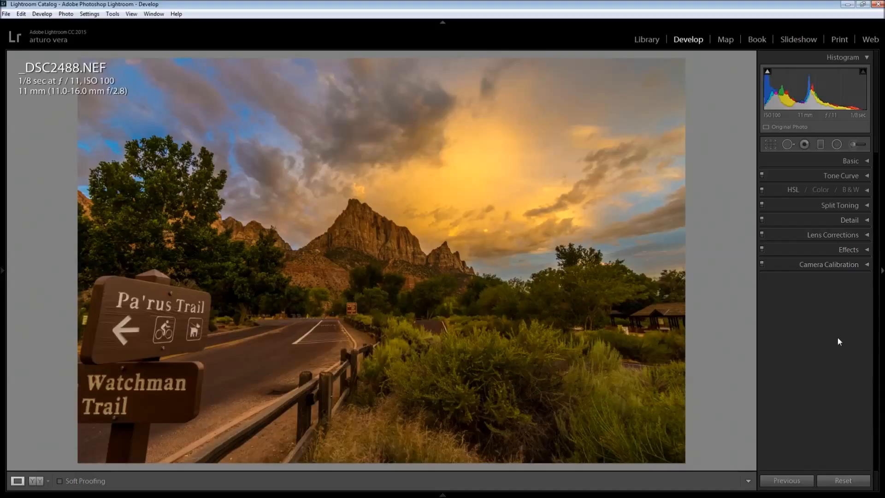